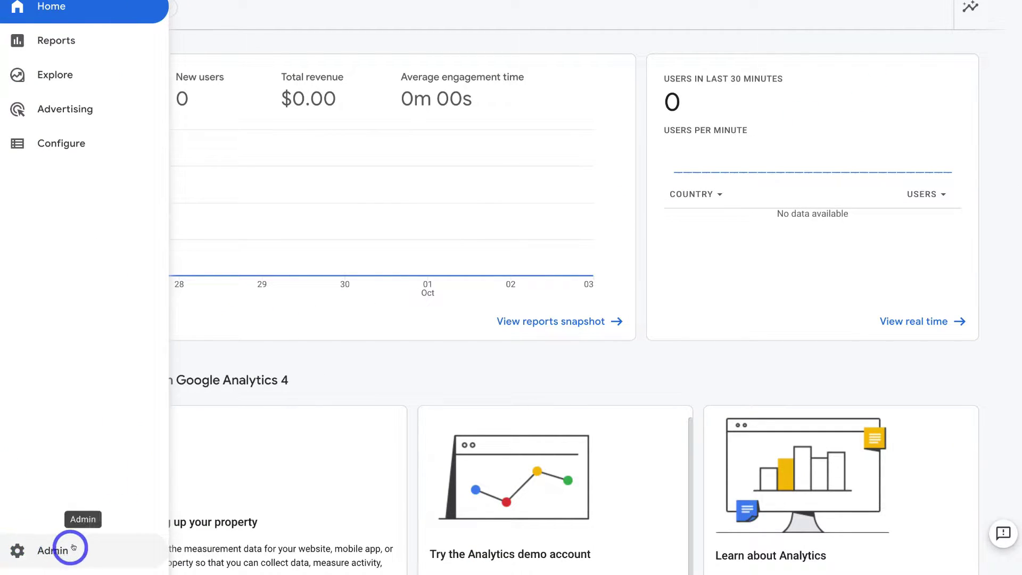
Create a new Analytics account named "Pat's Pizza Pizza" with the default data sharing settings and continue to property setup.
left_click(80, 548)
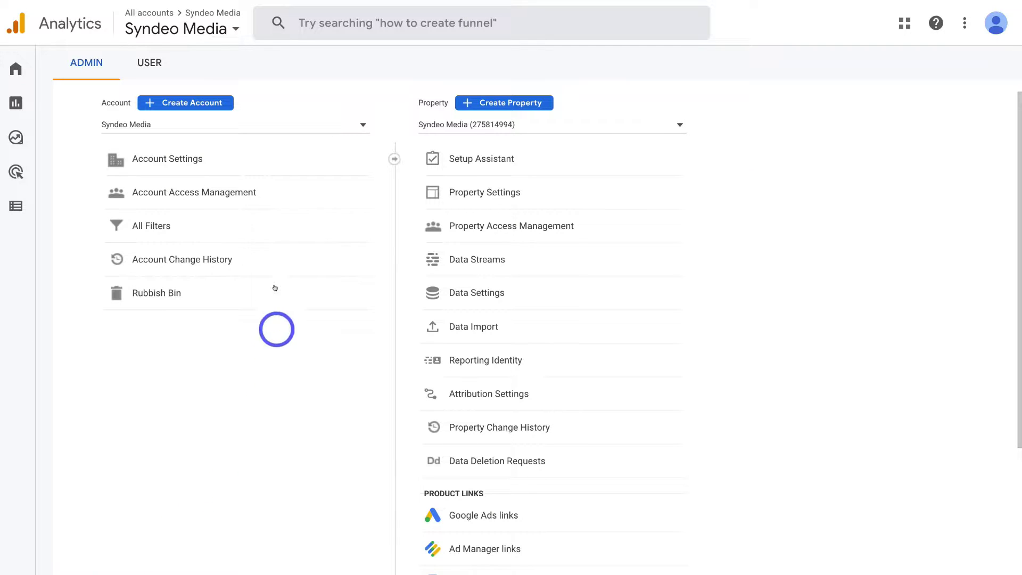
left_click(198, 105)
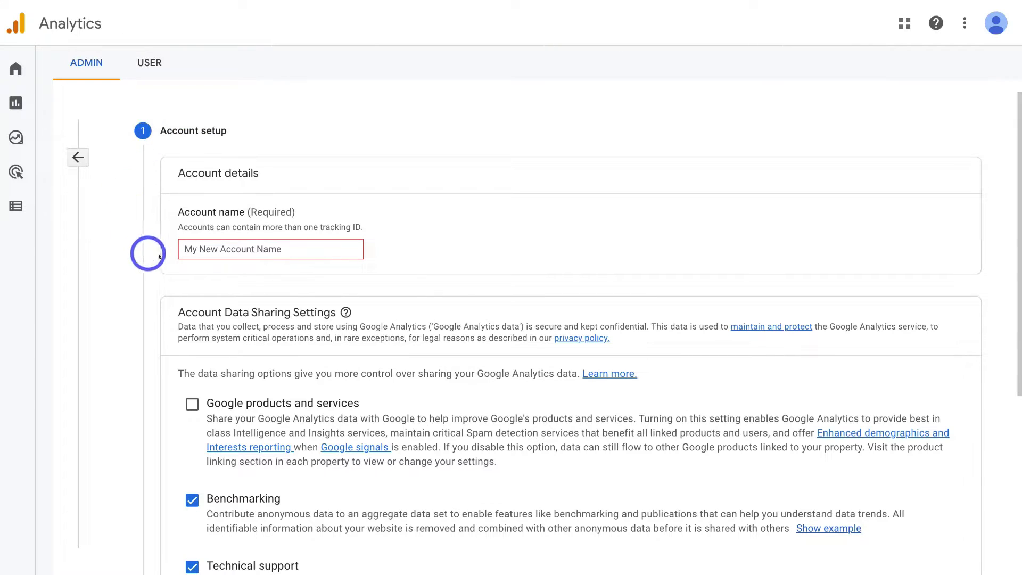
left_click(219, 251)
type("Pat's Pizza Pizza")
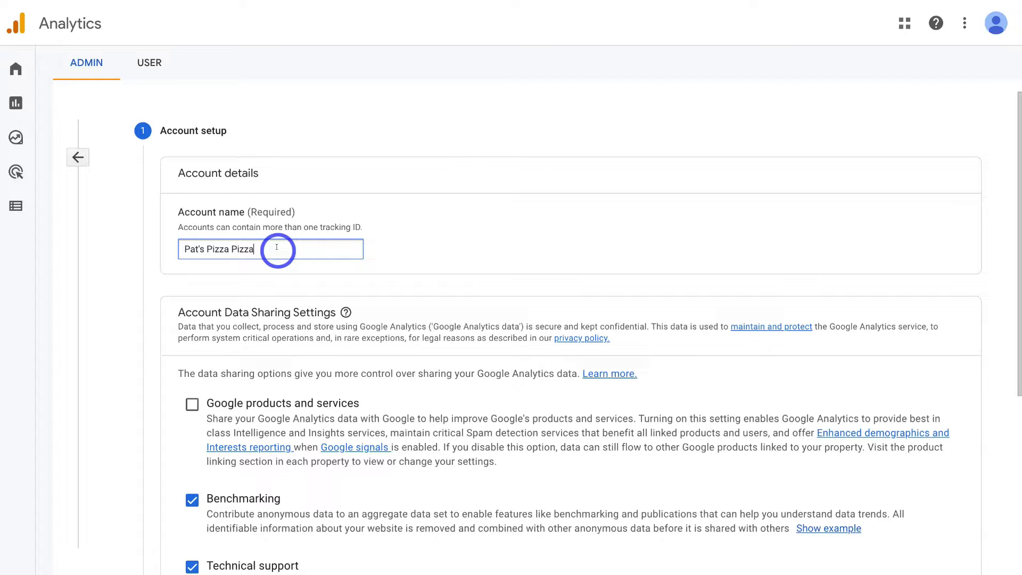
scroll(394, 255, "down", 3)
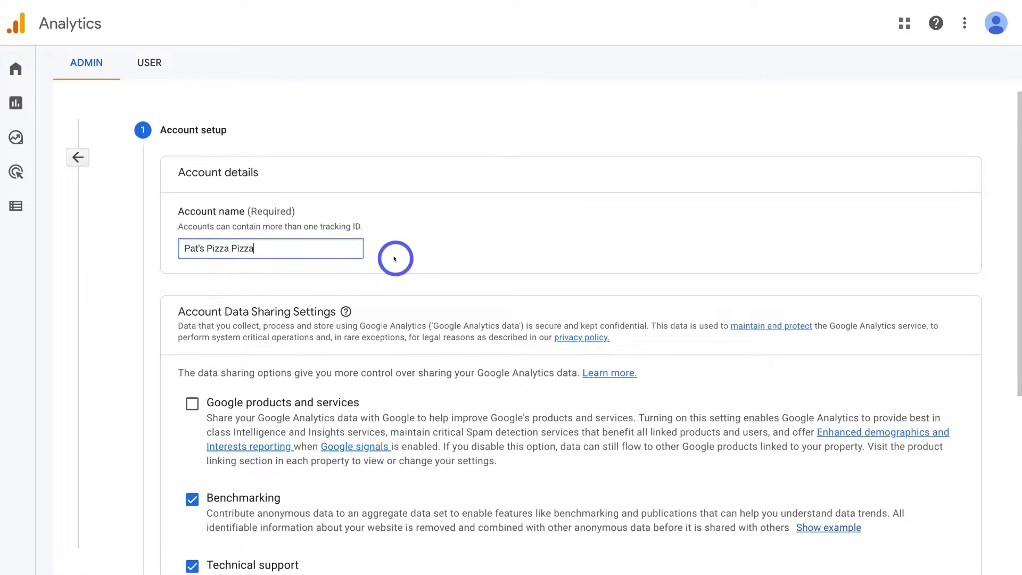
scroll(394, 255, "down", 4)
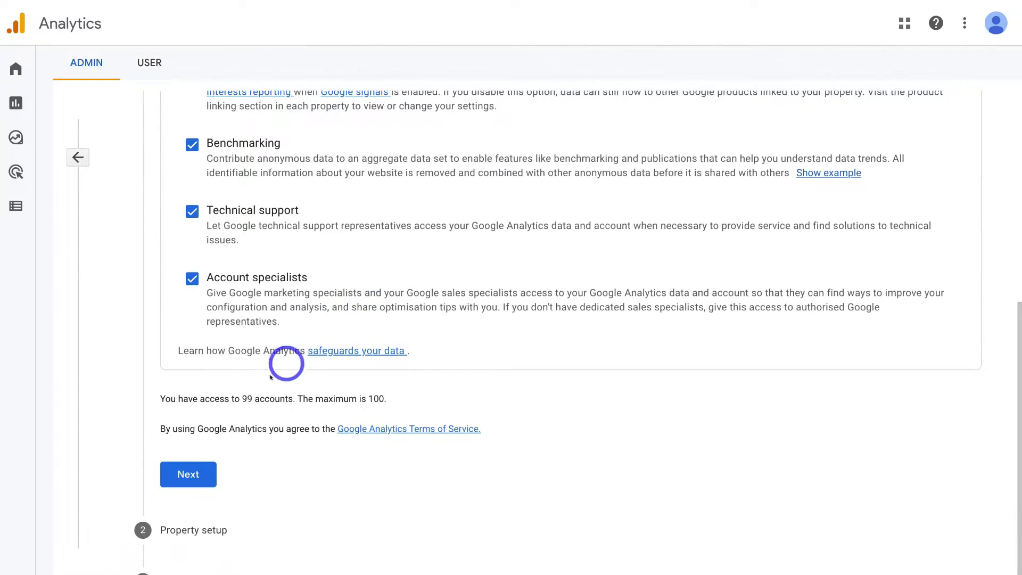
left_click(185, 474)
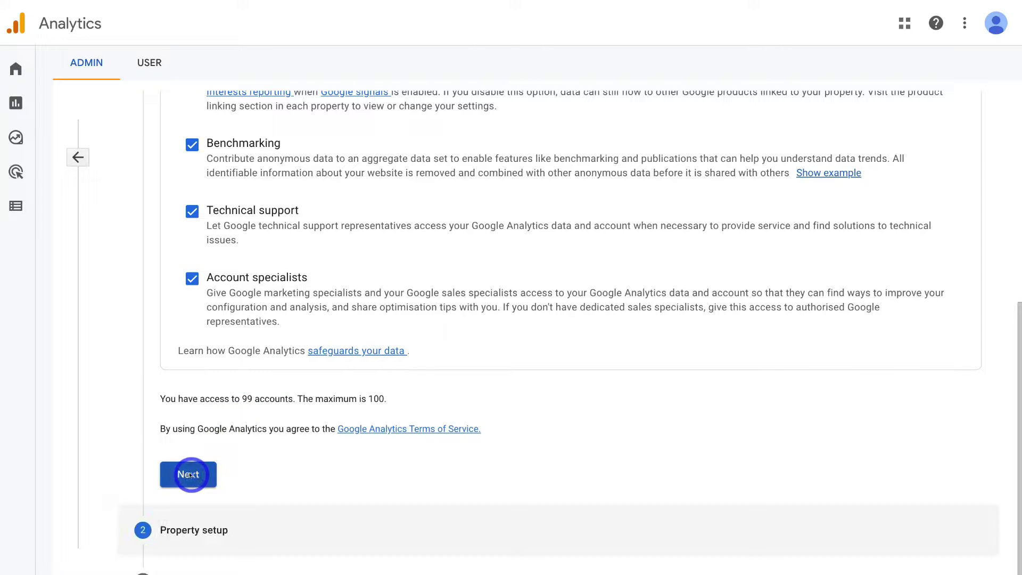
Name the property "Pat's Pizza Pizza", keep the United Kingdom time zone and British Pound currency, and continue to the business information.
left_click(209, 303)
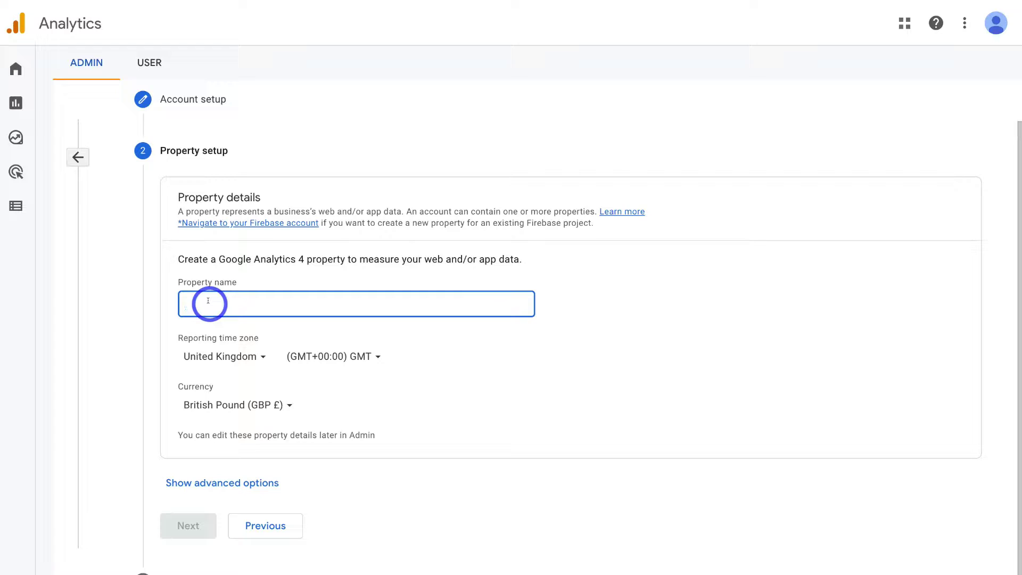
type("Pat's Pizza Pizza")
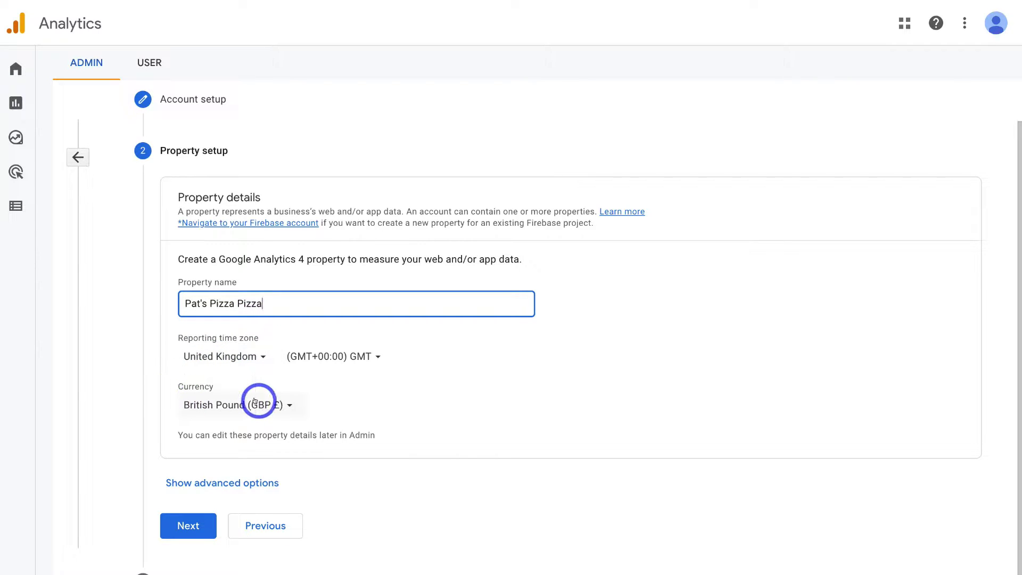
left_click(188, 521)
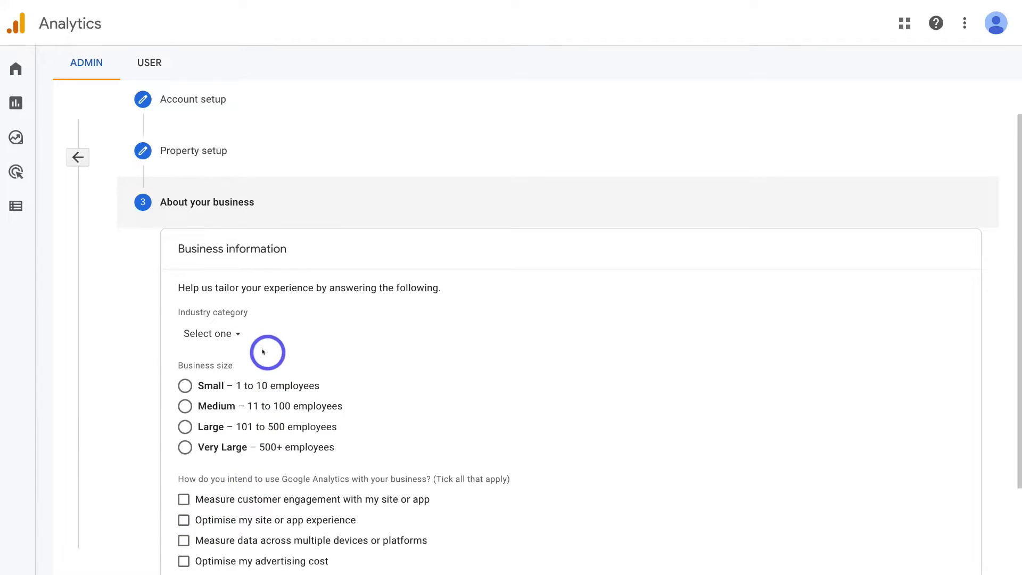
Set the industry category to Food and drink and the business size to Small – 1 to 10 employees.
left_click(224, 334)
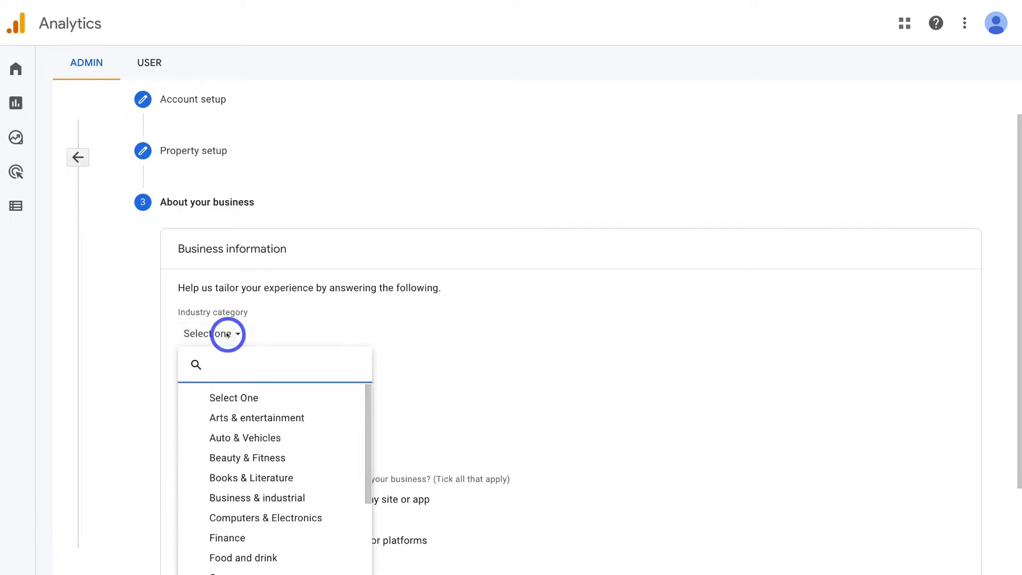
scroll(266, 440, "down", 3)
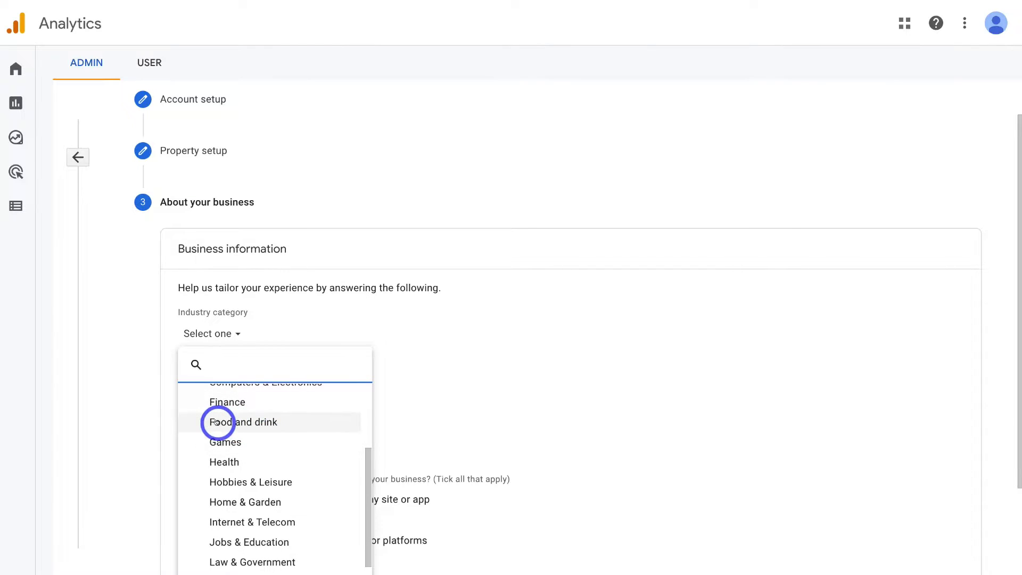
left_click(294, 422)
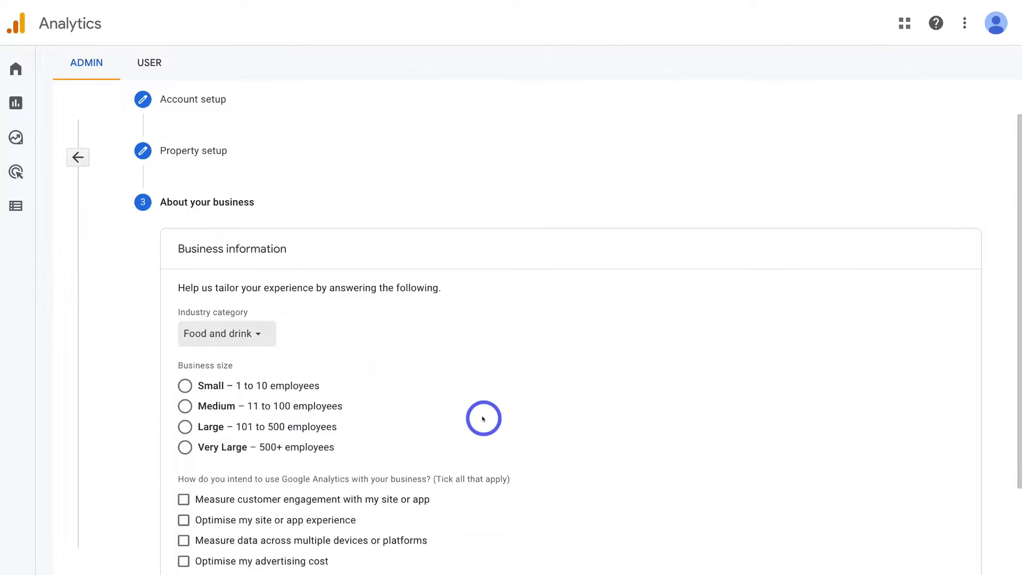
scroll(479, 419, "down", 3)
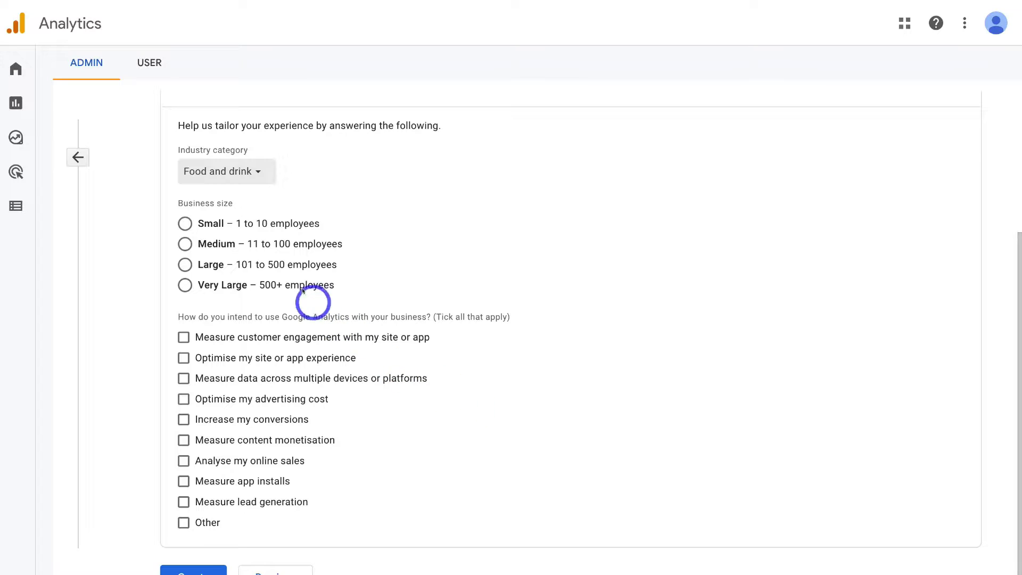
left_click(185, 223)
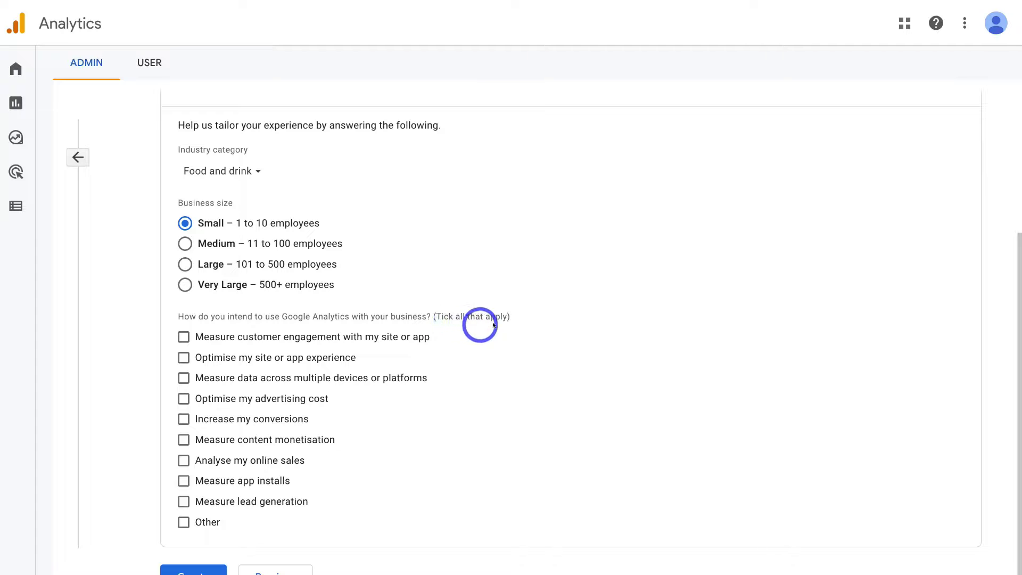
Select measuring customer engagement, optimising the site or app experience, increasing conversions and measuring lead generation as the intended uses.
left_click(182, 337)
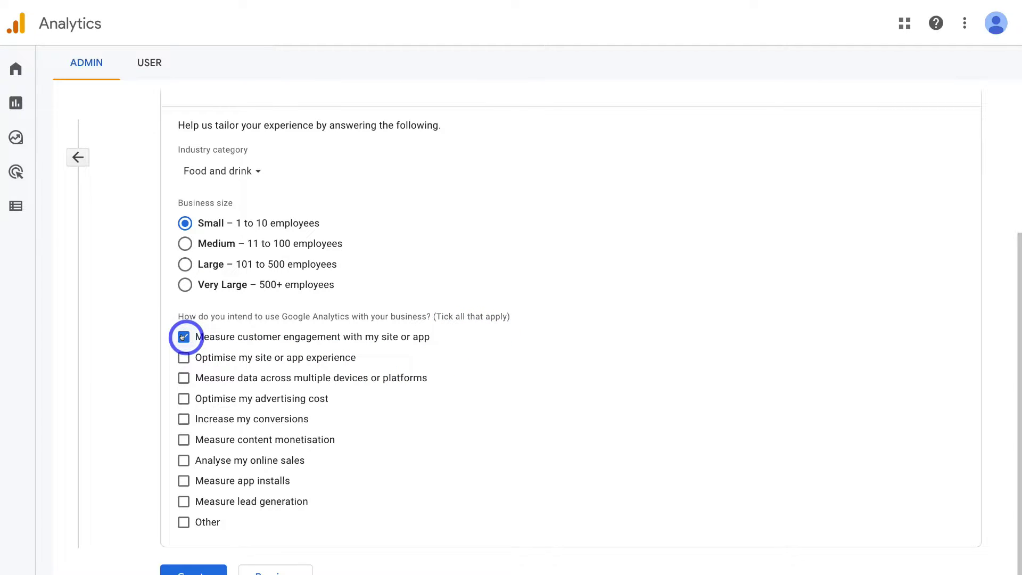
left_click(182, 357)
left_click(180, 420)
left_click(183, 502)
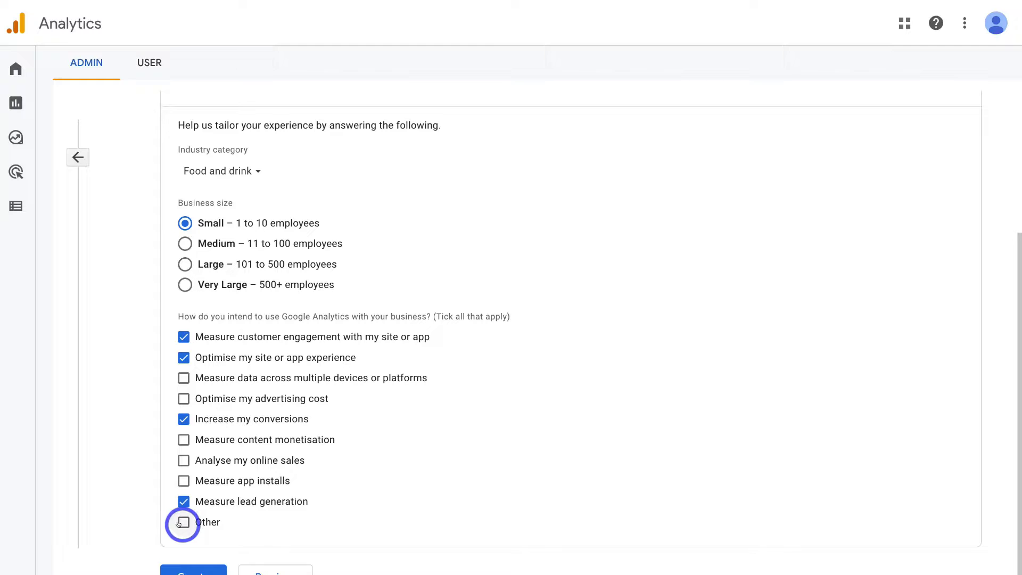
Submit the account creation and accept the United Kingdom Terms of Service, including the GDPR Data Processing Terms.
scroll(181, 517, "down", 1)
left_click(181, 512)
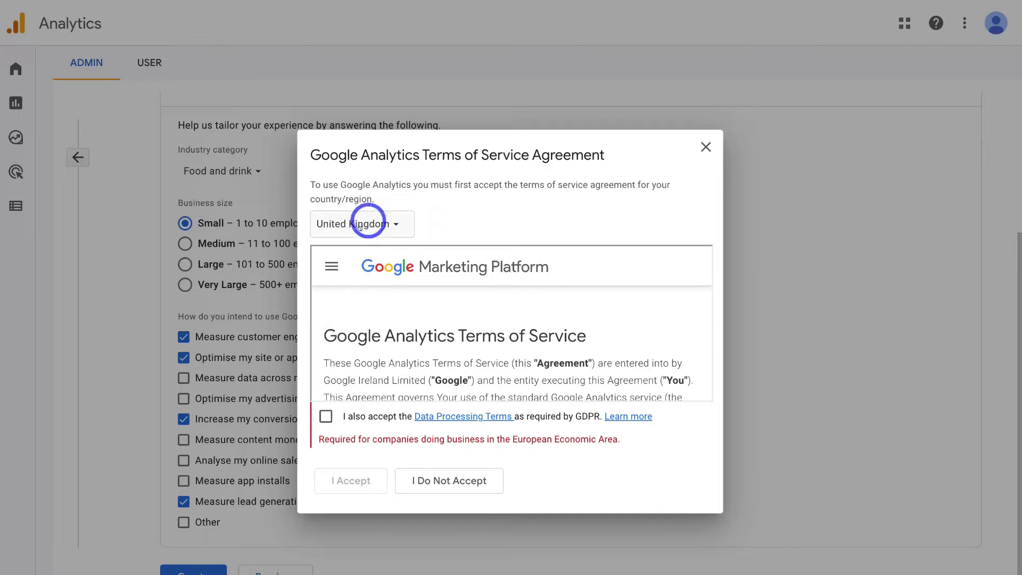
left_click(322, 414)
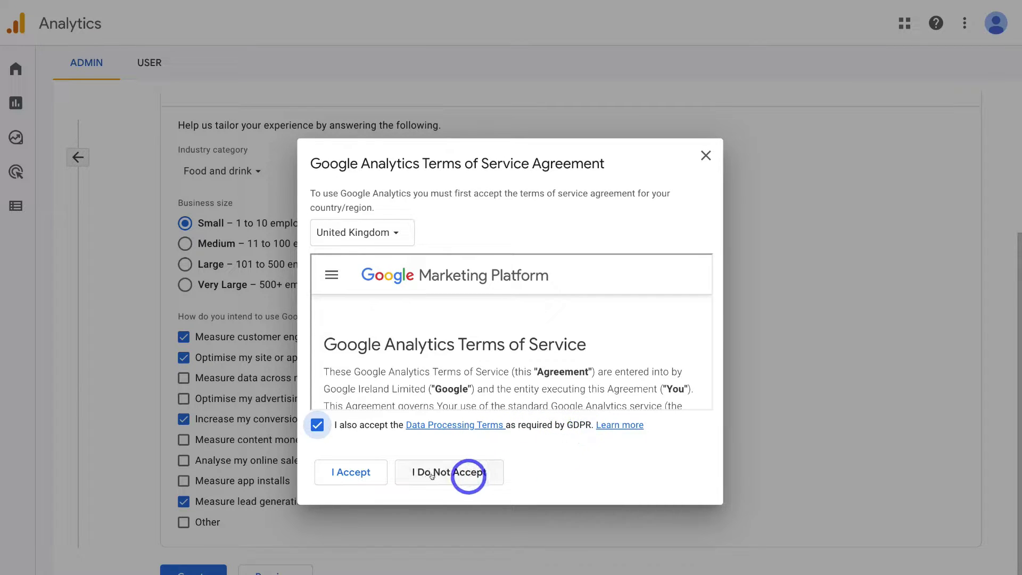
left_click(356, 474)
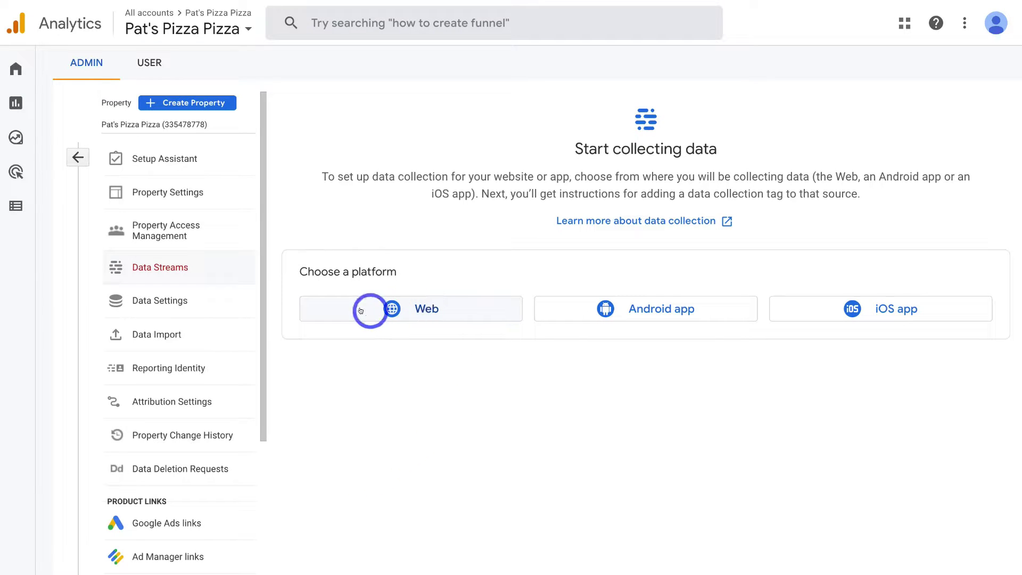
Start setting up a data stream for the Web platform.
left_click(462, 306)
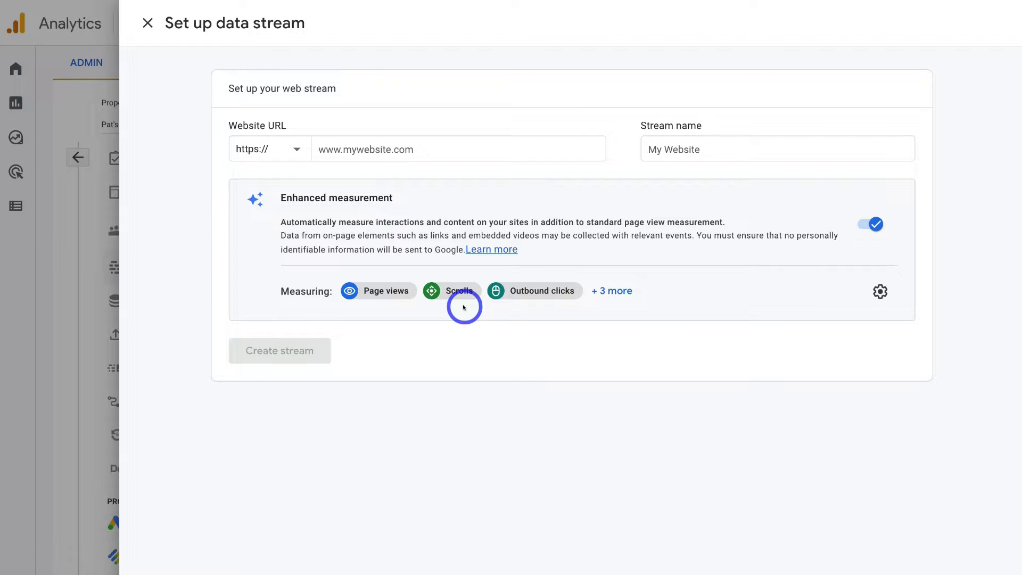
left_click(382, 150)
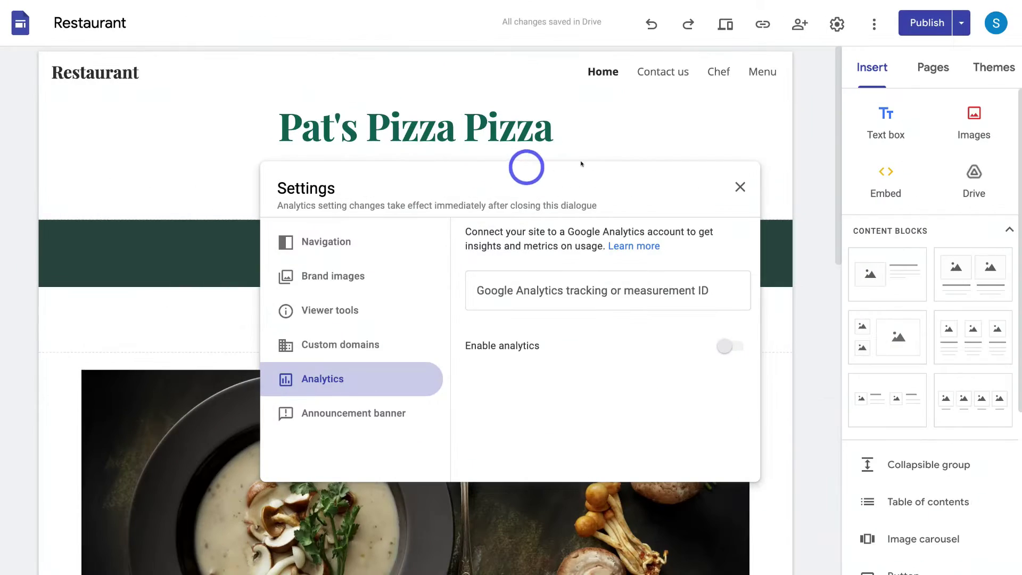
Switch to Google Sites, close the site settings and copy the published link of the Restaurant site.
left_click(740, 187)
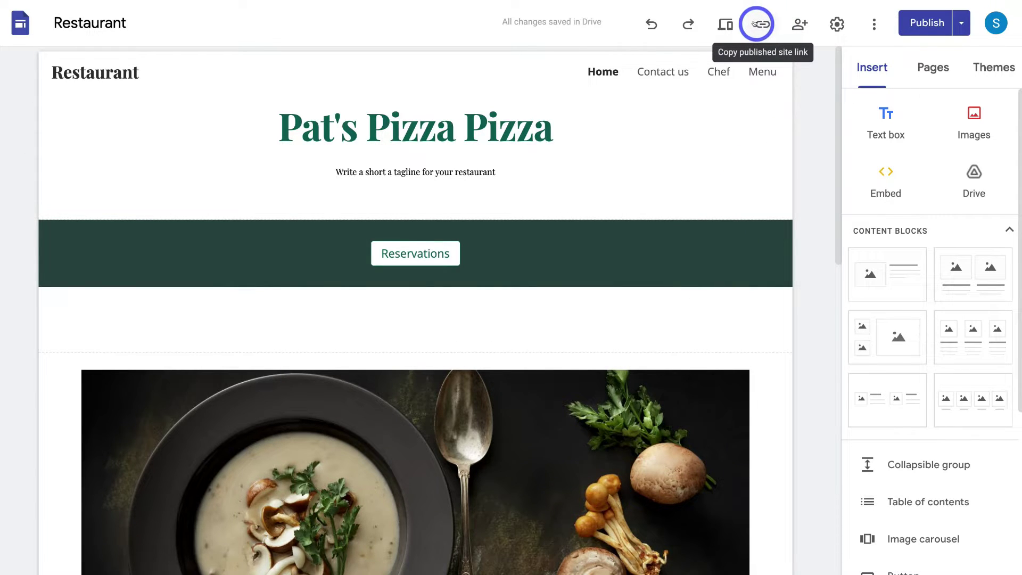
left_click(761, 24)
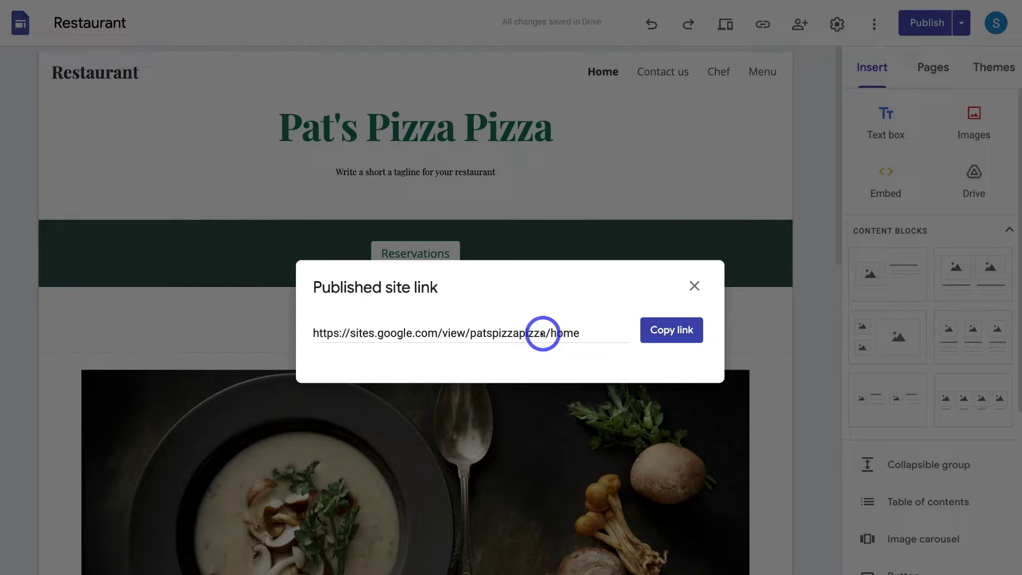
left_click(672, 329)
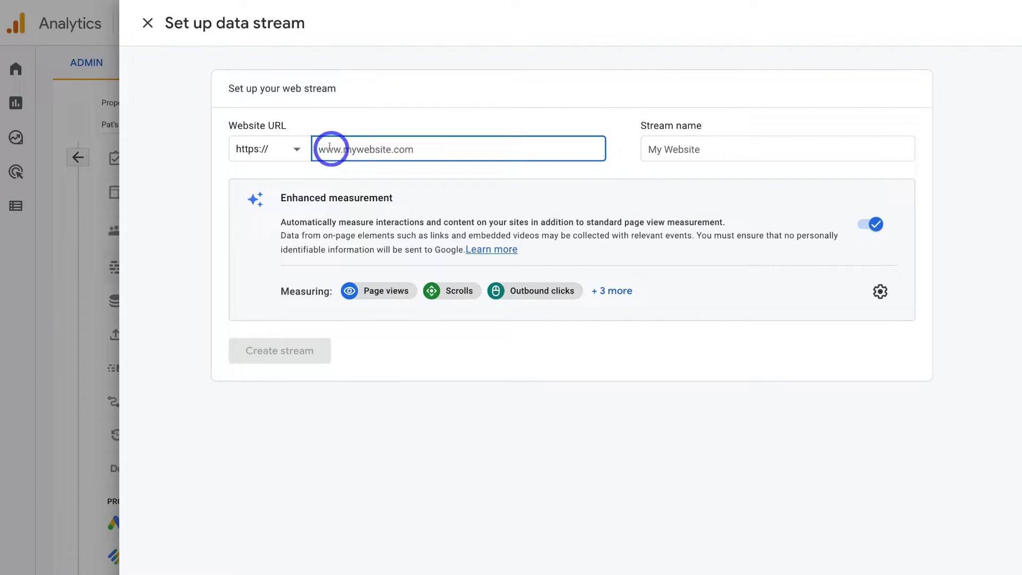
Back in Google Analytics, paste the copied link as the stream's website URL and trim it to sites.google.com/view/patspizzapizza.
right_click(375, 149)
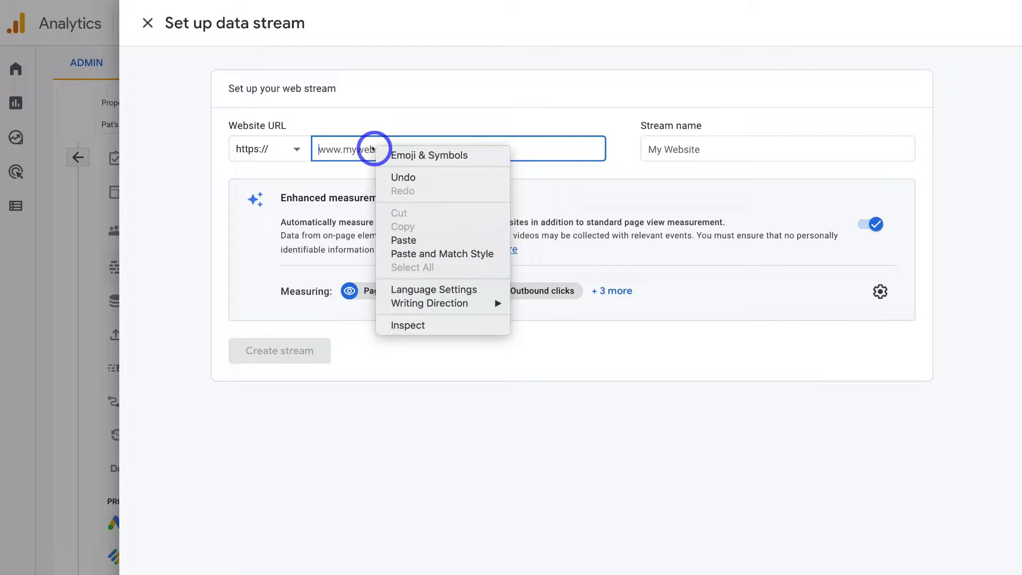
left_click(411, 240)
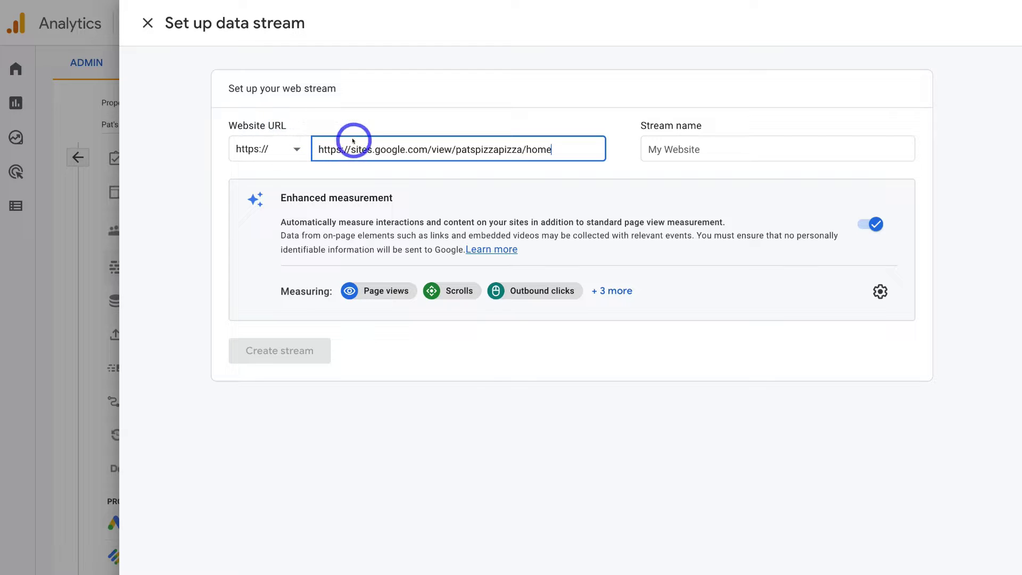
left_click_drag(350, 148, 316, 149)
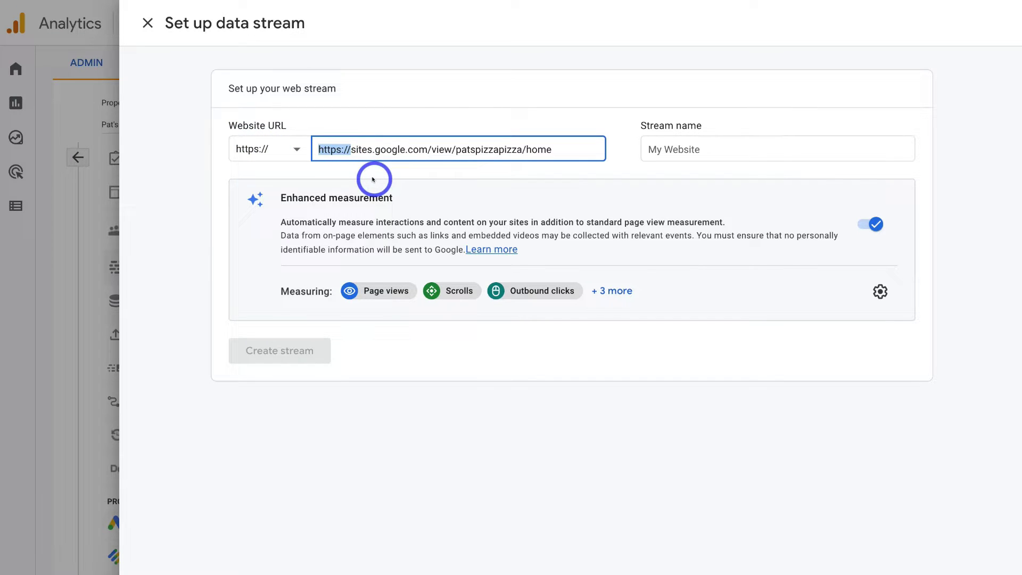
key("BackSpace")
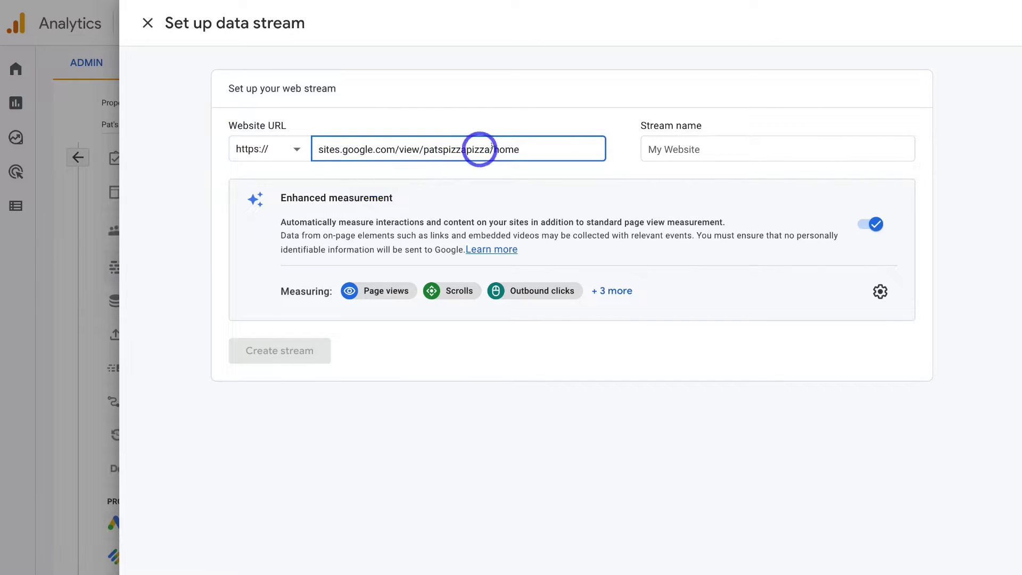
left_click_drag(520, 150, 501, 150)
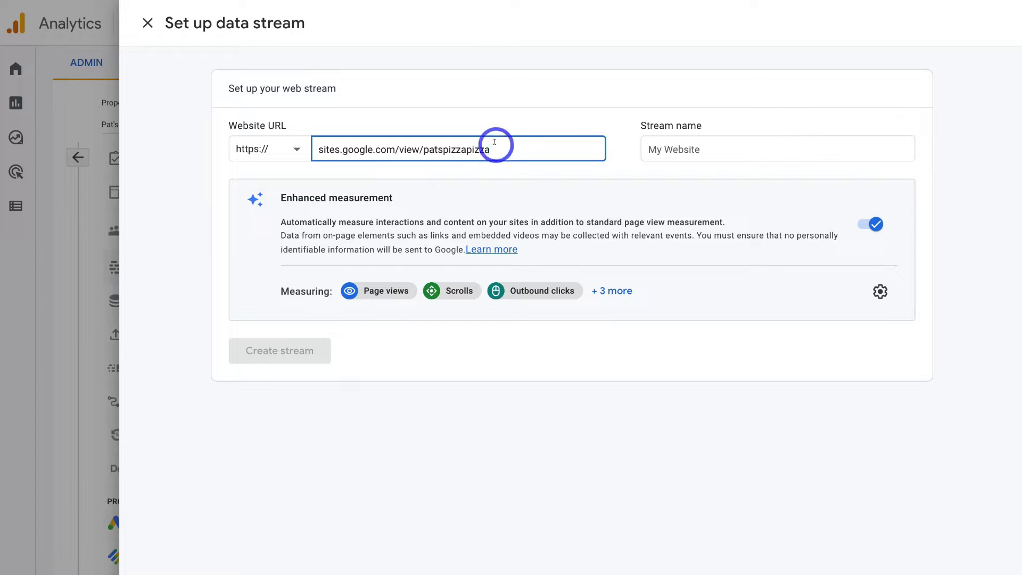
Name the stream "Pat's Pizza Pizza" and create it with enhanced measurement enabled.
left_click(679, 150)
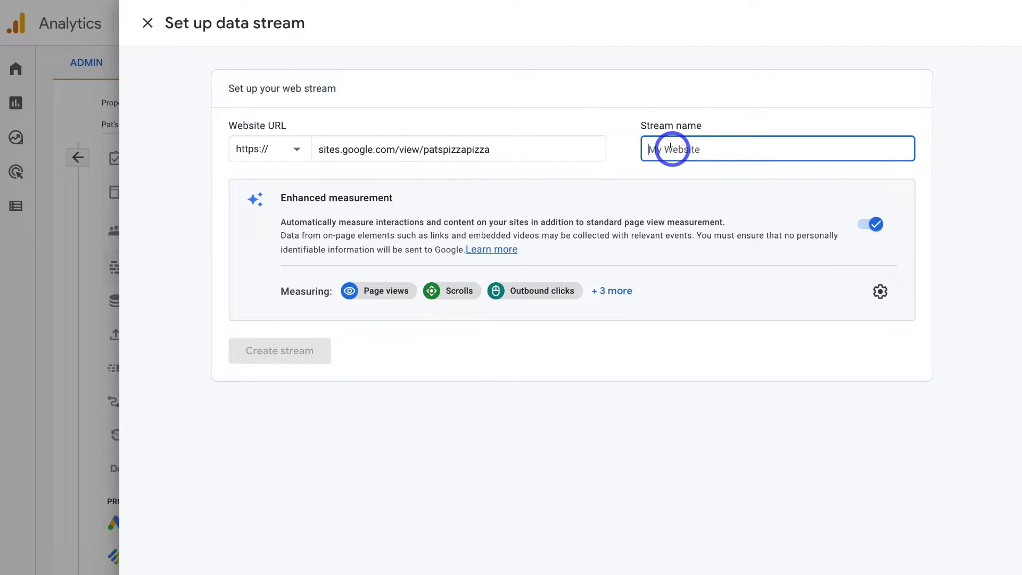
type("Pat's Pizza Pizza")
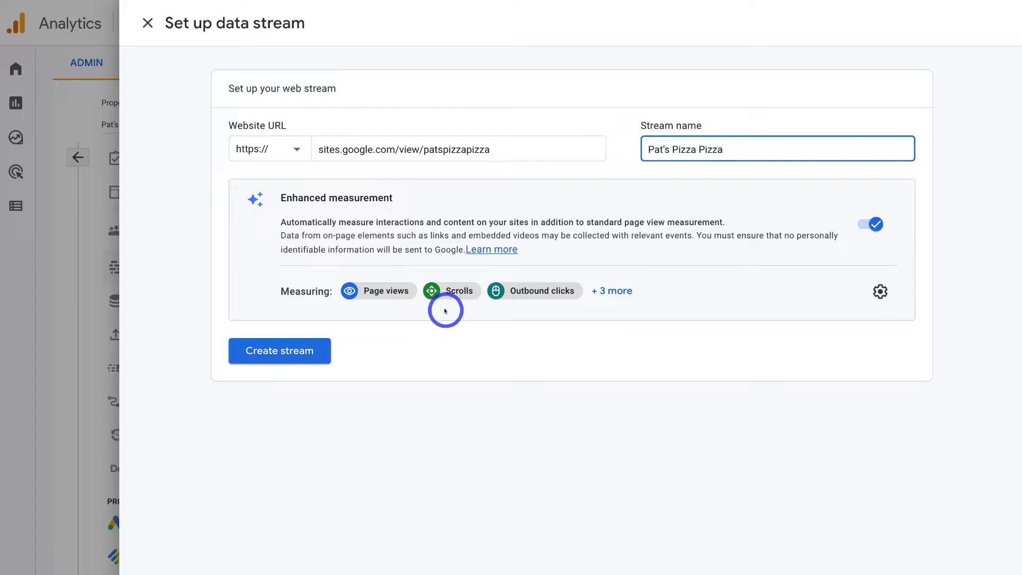
left_click(275, 351)
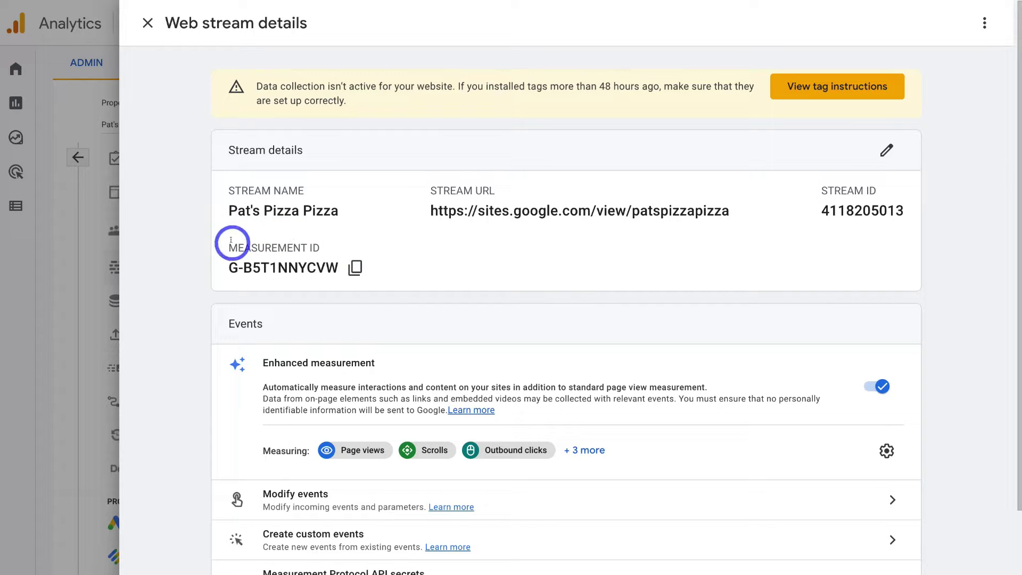
Copy the stream's measurement ID, switch to Google Sites and paste it into the Restaurant site's Analytics settings with analytics enabled.
left_click(355, 266)
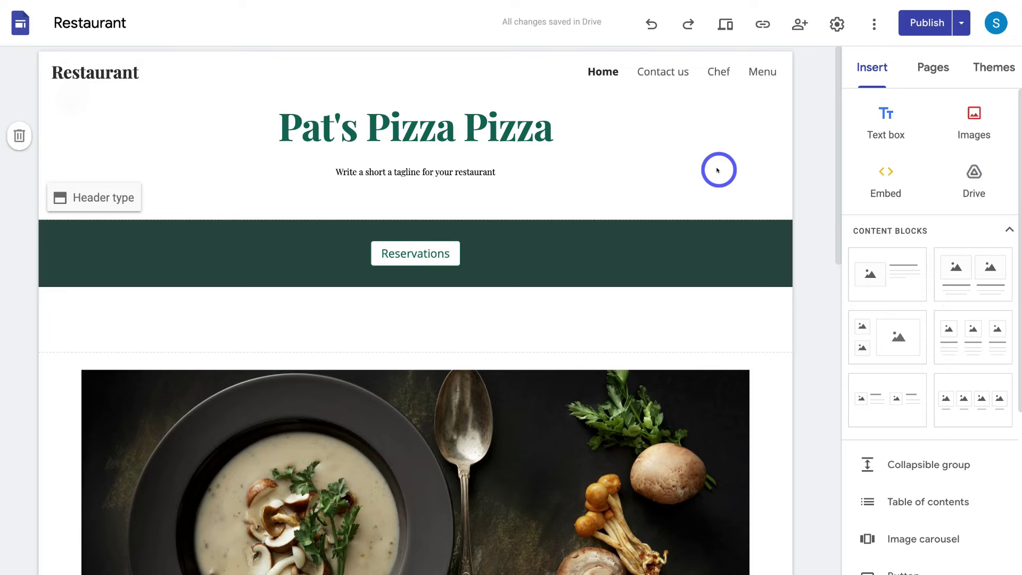
left_click(837, 25)
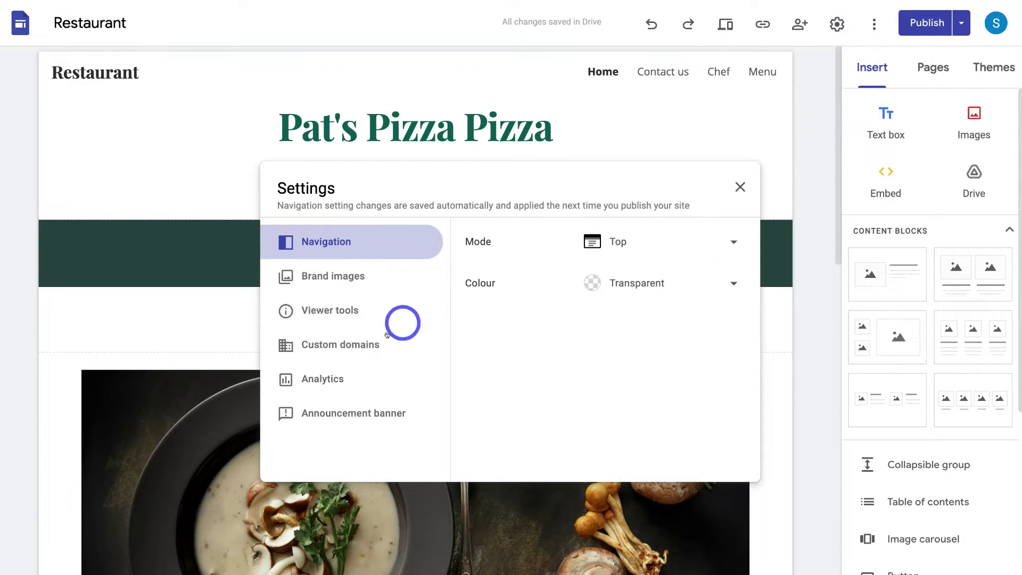
left_click(410, 377)
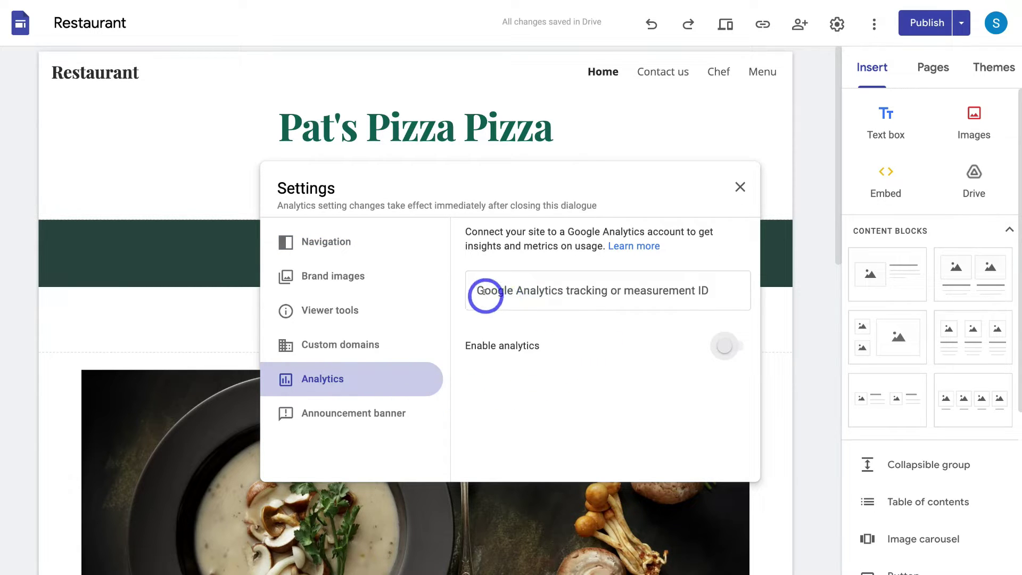
left_click(578, 293)
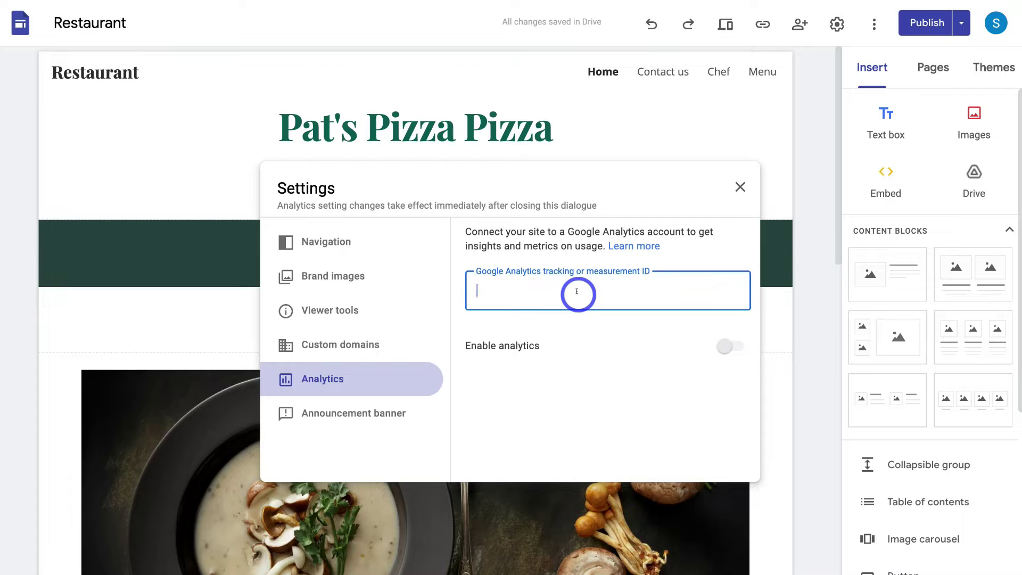
right_click(577, 292)
left_click(611, 381)
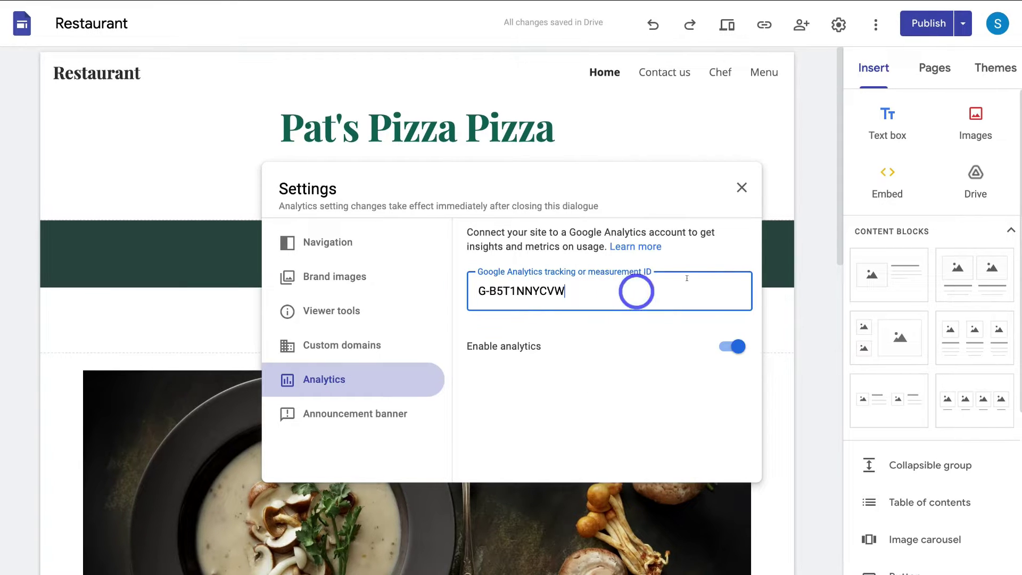
left_click(742, 188)
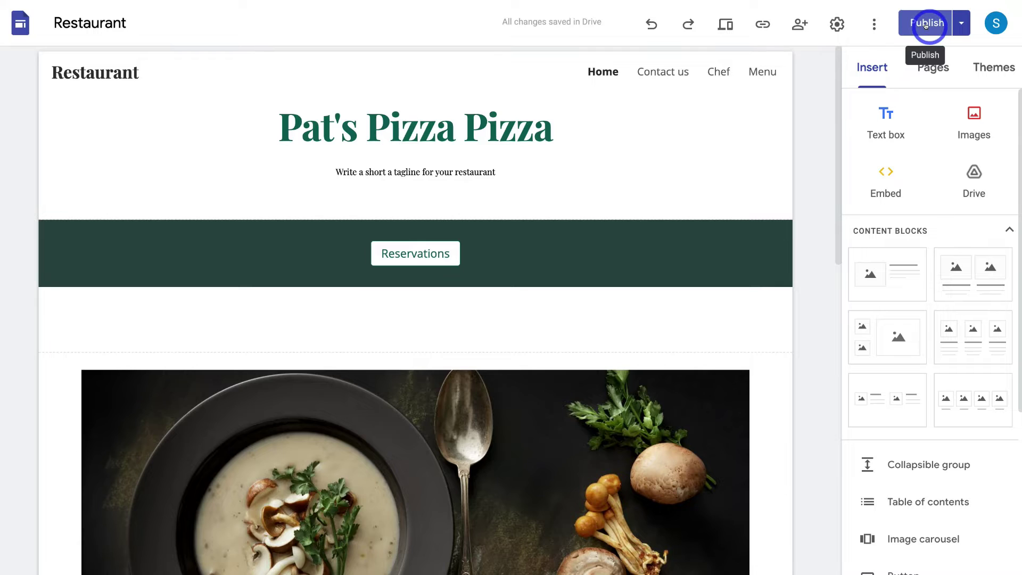
View the published Restaurant site, look through its home page and visit the Contact us and Chef pages.
left_click(961, 22)
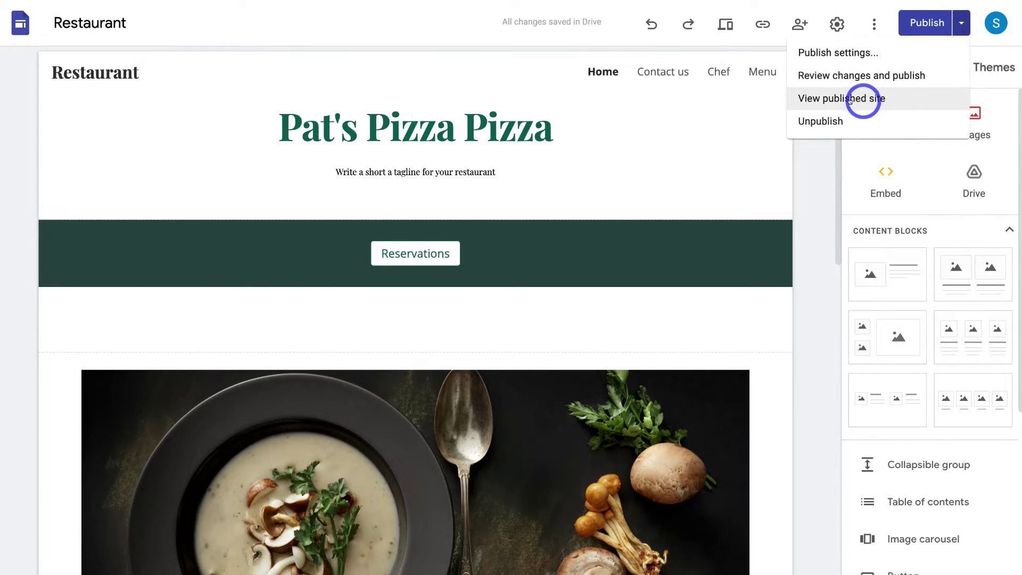
left_click(890, 95)
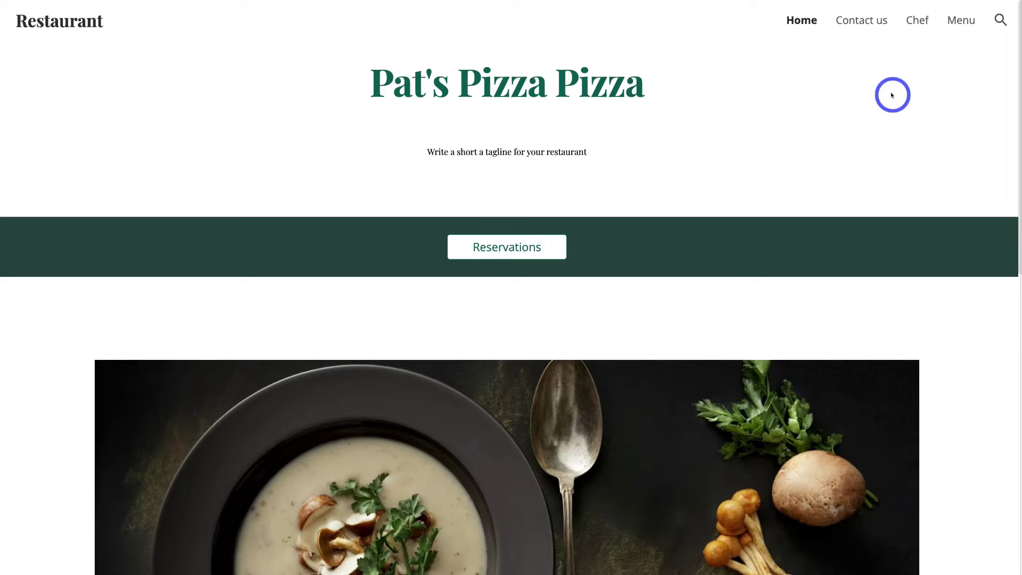
scroll(892, 96, "down", 10)
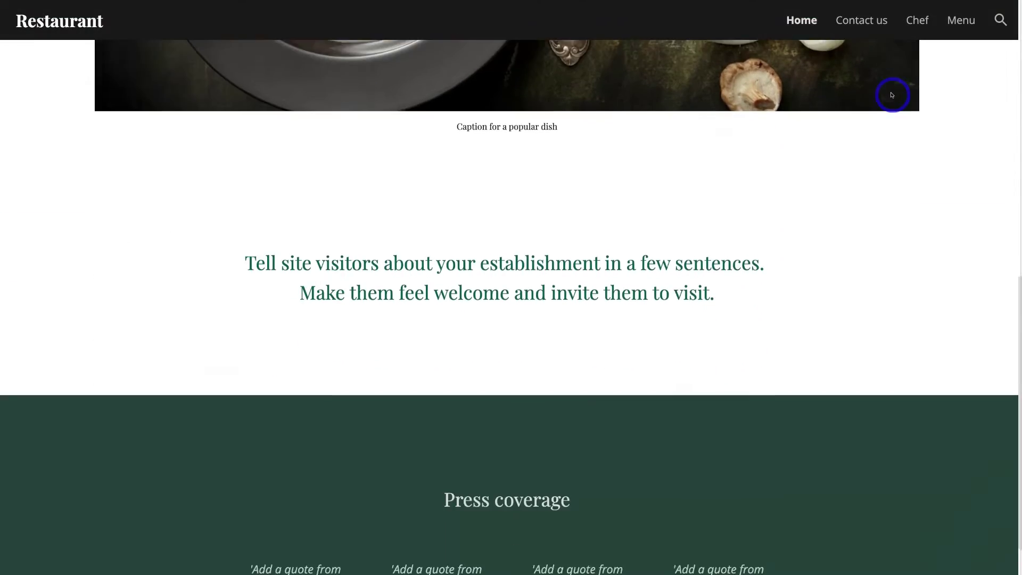
scroll(893, 95, "up", 10)
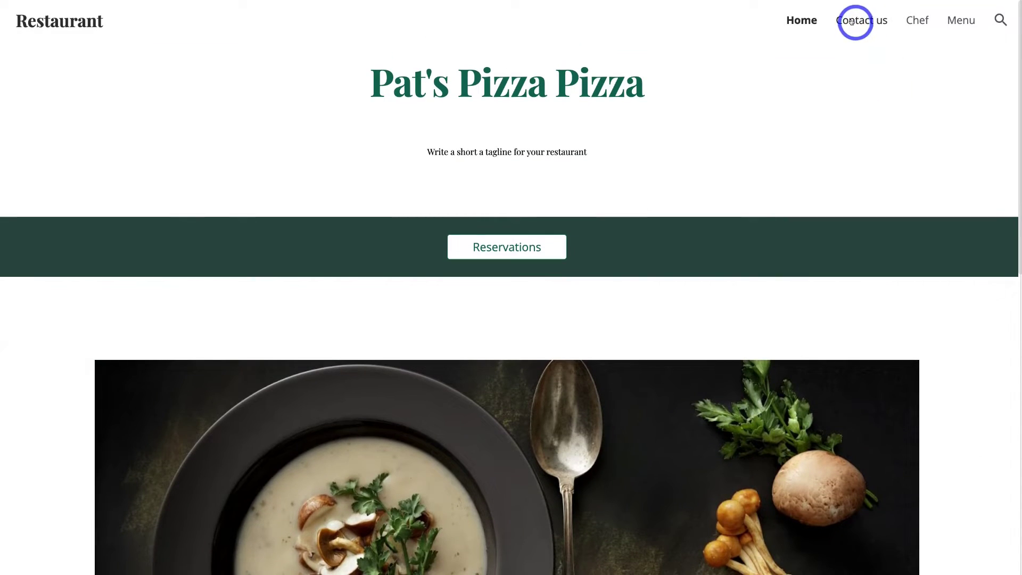
left_click(852, 21)
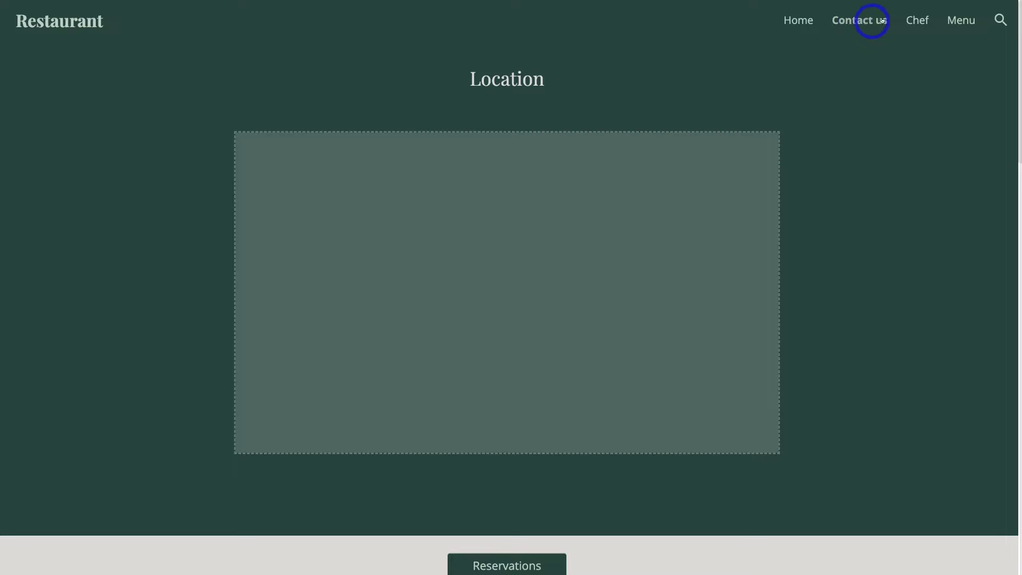
left_click(910, 20)
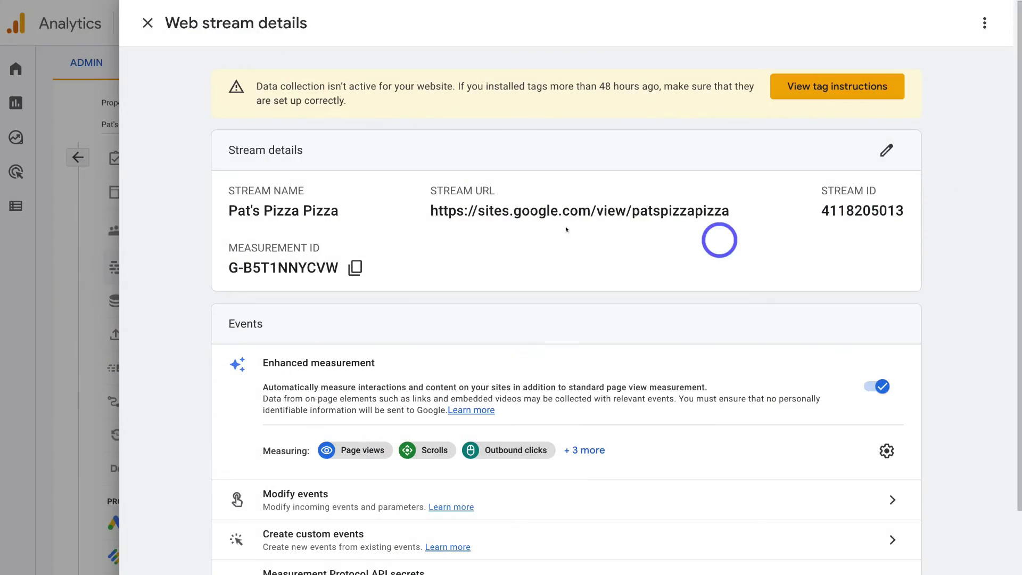
Back in Google Analytics, close the web stream details and check the user activity cards on the Home page.
left_click(146, 23)
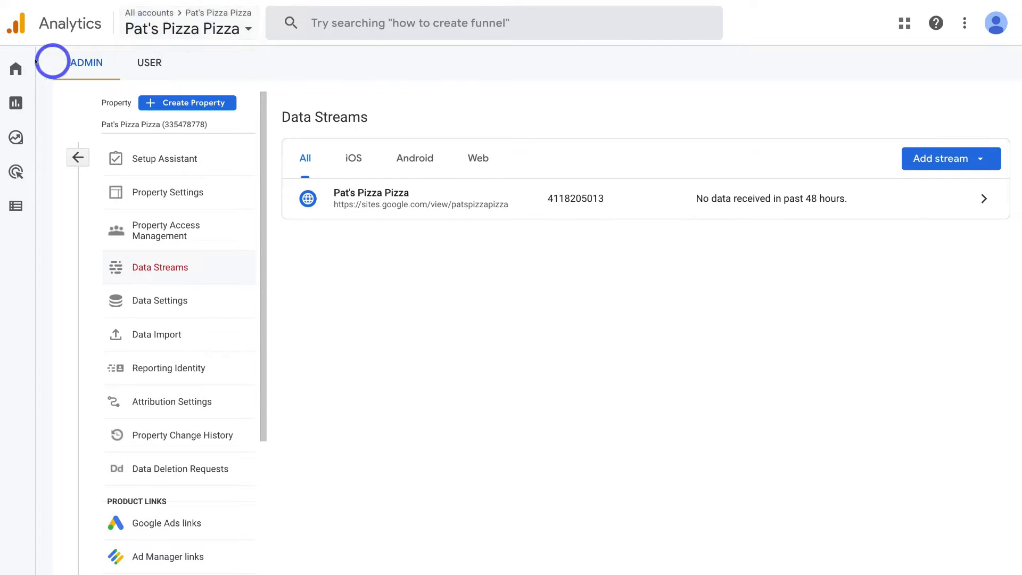
left_click(13, 64)
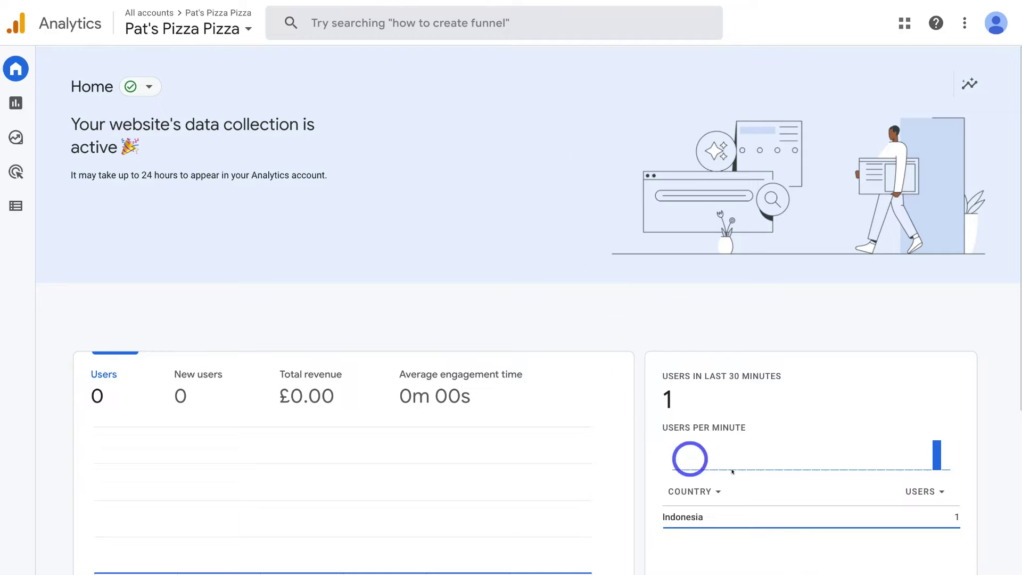
scroll(744, 470, "down", 1)
scroll(745, 470, "down", 1)
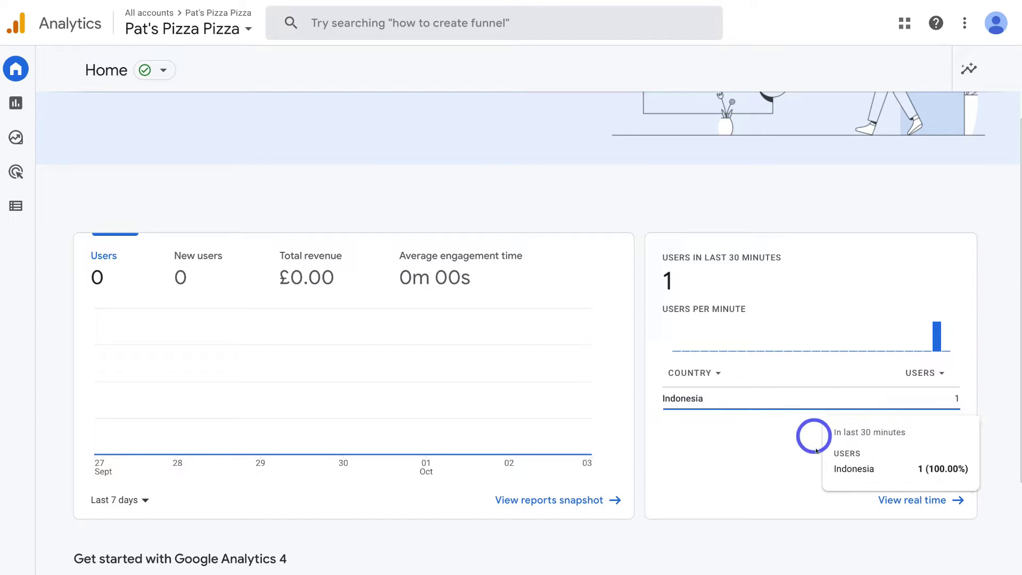
Open the real-time report and examine its users, audience, page views and event cards.
left_click(915, 499)
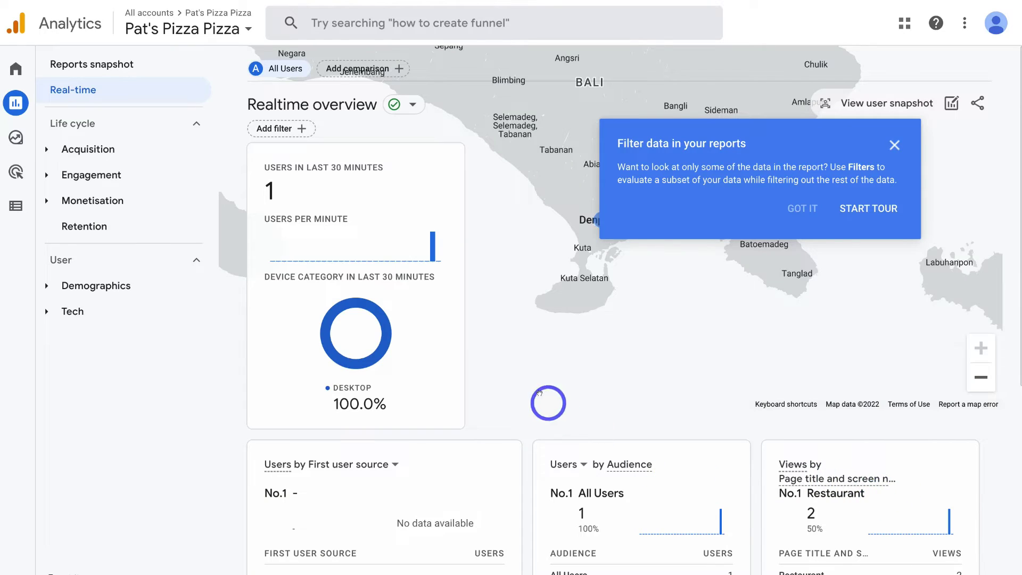
scroll(541, 396, "down", 1)
scroll(542, 395, "down", 5)
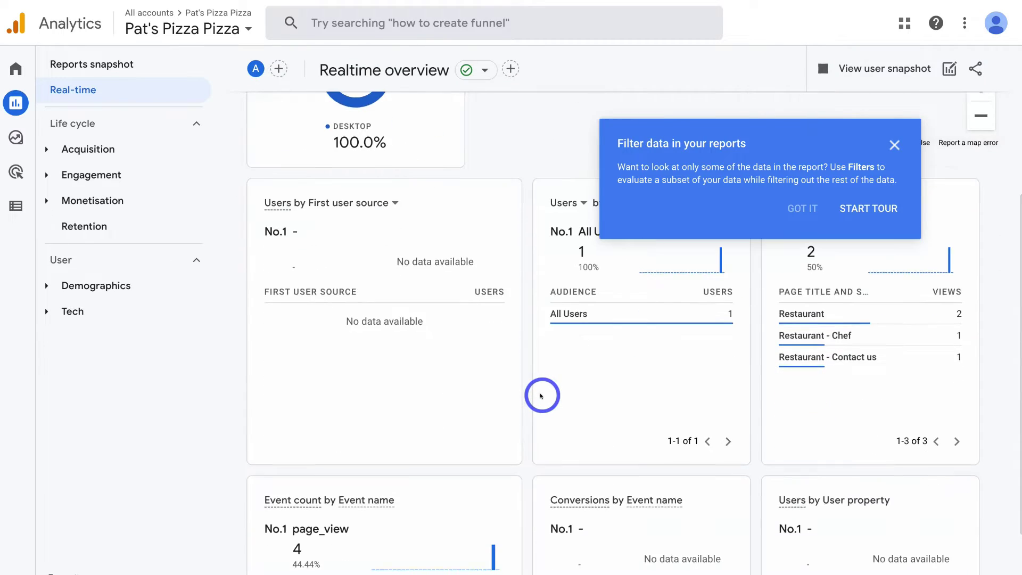
scroll(541, 395, "down", 1)
scroll(541, 395, "up", 7)
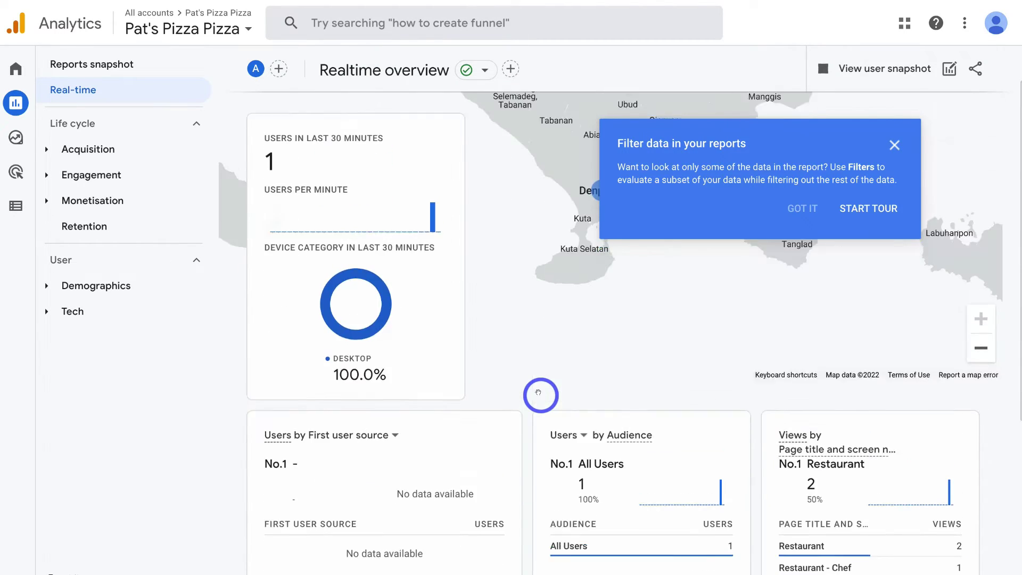
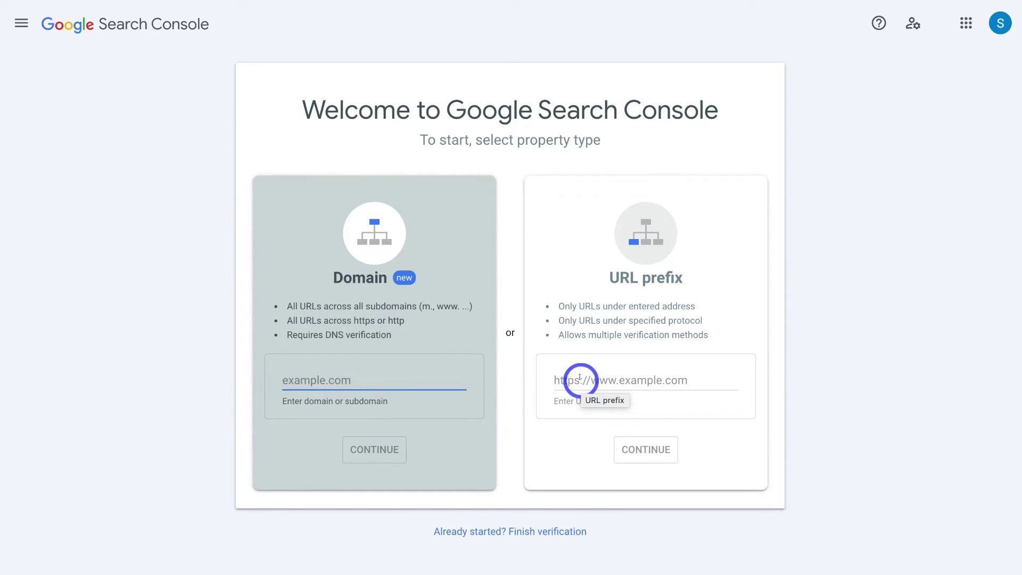
In Google Search Console, add the copied site address sites.google.com/view/patspizzapizza as a URL prefix property, verify it and go to the property.
right_click(580, 378)
left_click(612, 473)
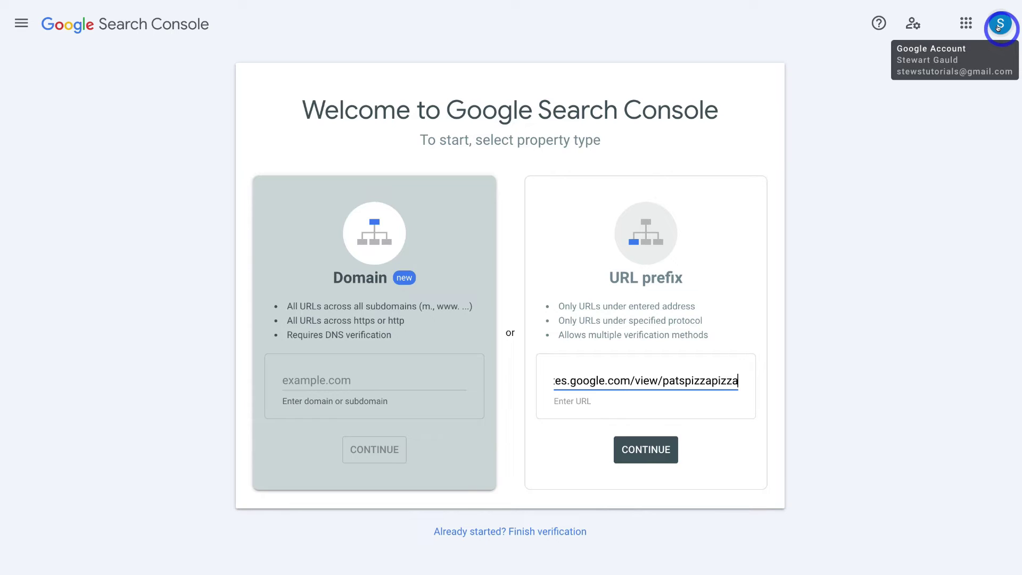
left_click(638, 450)
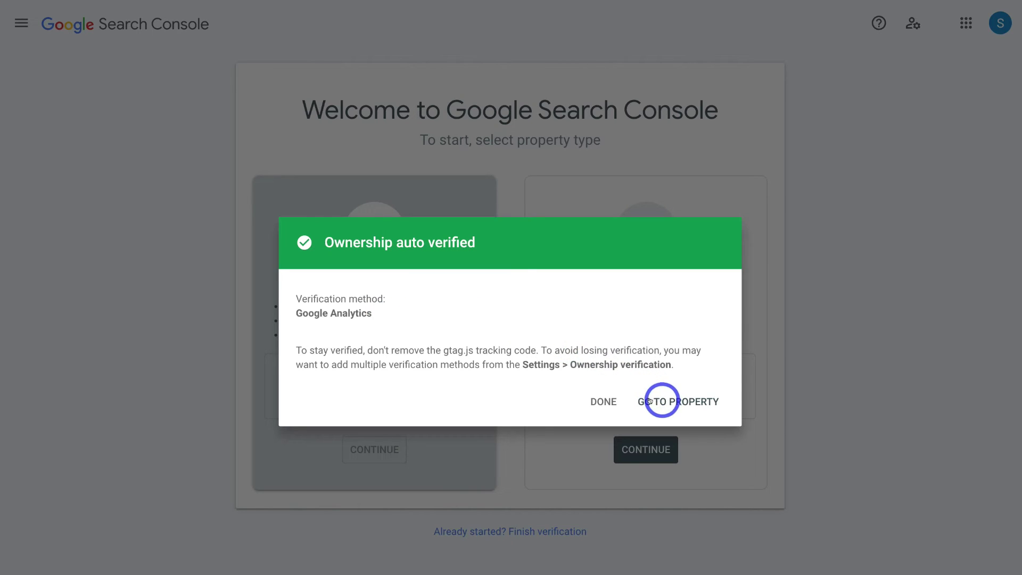
left_click(679, 401)
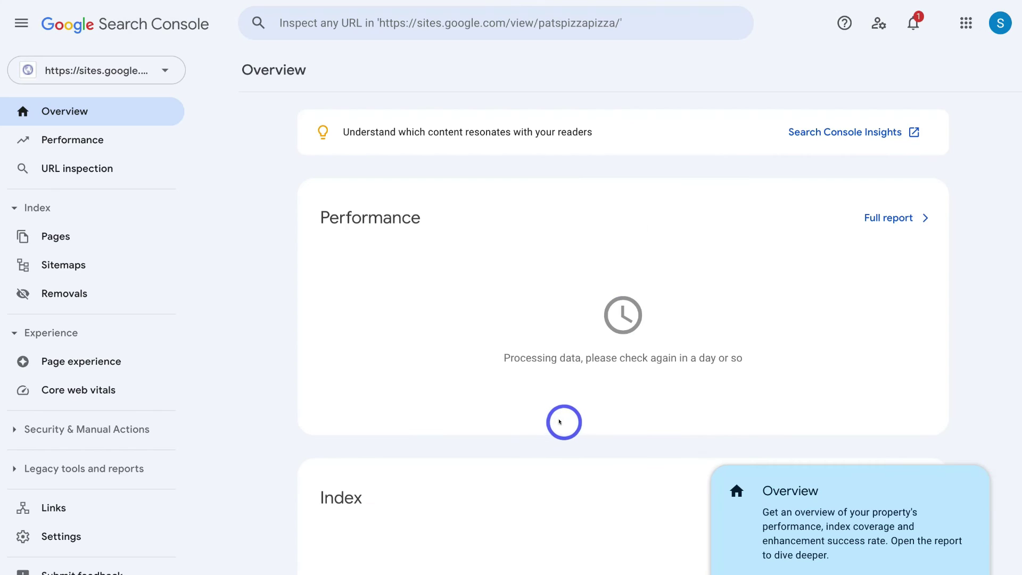